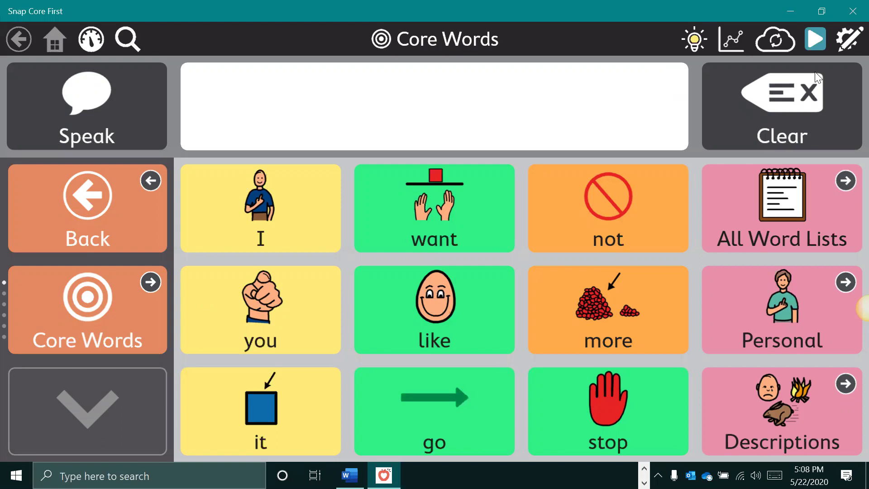
View the signed-in myTobiiDynavox account under User settings, then exit editing with Done
{"action": "left_click", "coordinate": [849, 40]}
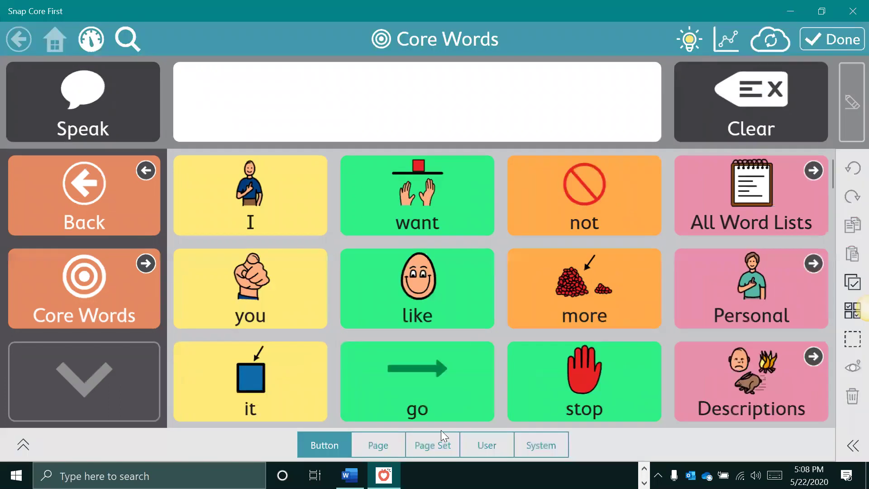
{"action": "left_click", "coordinate": [487, 445]}
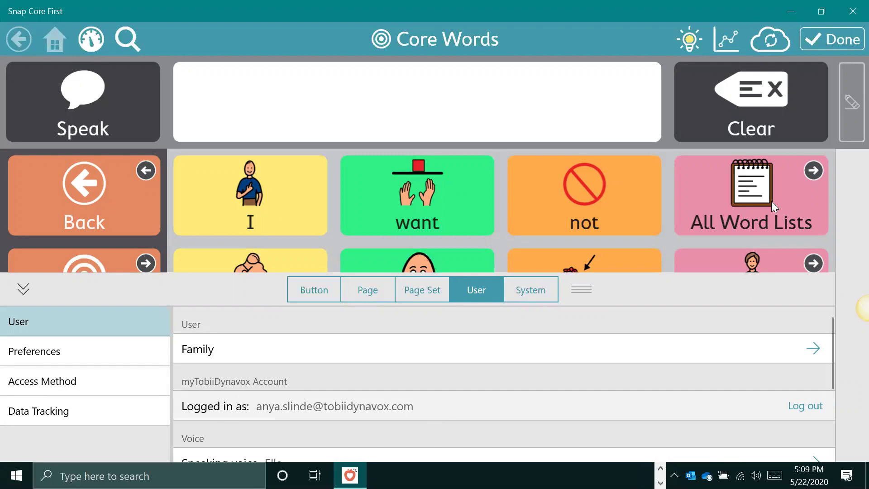
{"action": "left_click", "coordinate": [831, 38]}
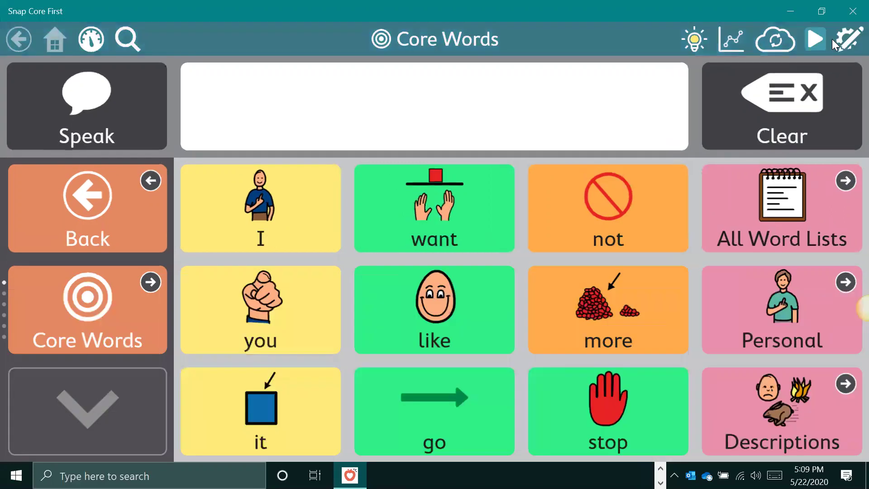
Run a myTobiiDynavox sync from the cloud icon and dismiss the 'Sync completed successfully' results
{"action": "left_click", "coordinate": [774, 41]}
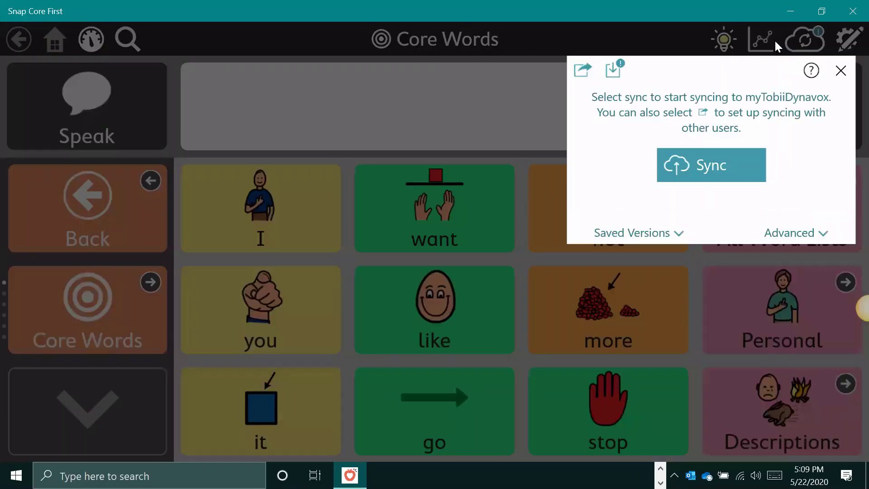
{"action": "left_click", "coordinate": [710, 169]}
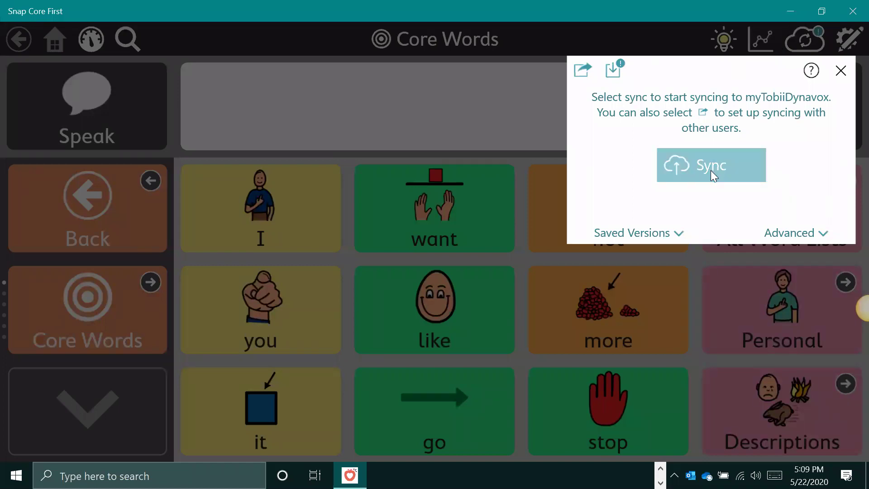
{"action": "left_click", "coordinate": [711, 171]}
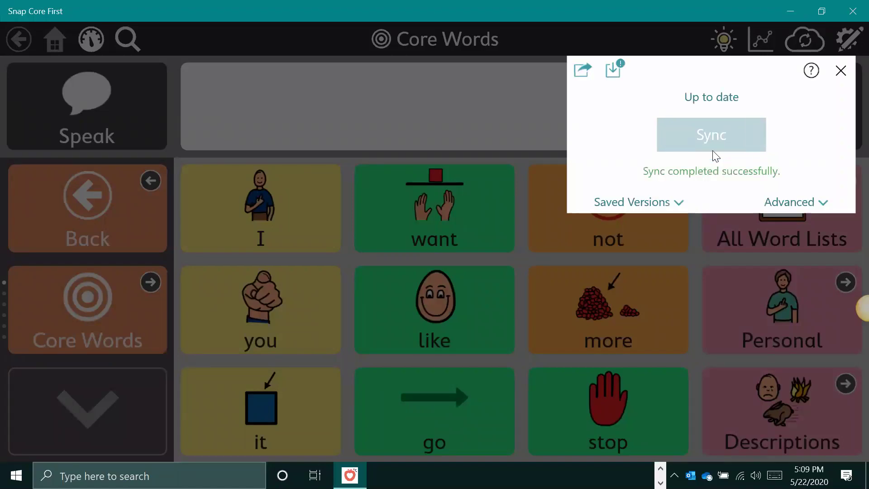
{"action": "left_click", "coordinate": [840, 71]}
Replace the 'like' button's smiling egg face with the girl symbol and finish with Done
{"action": "left_click", "coordinate": [849, 39]}
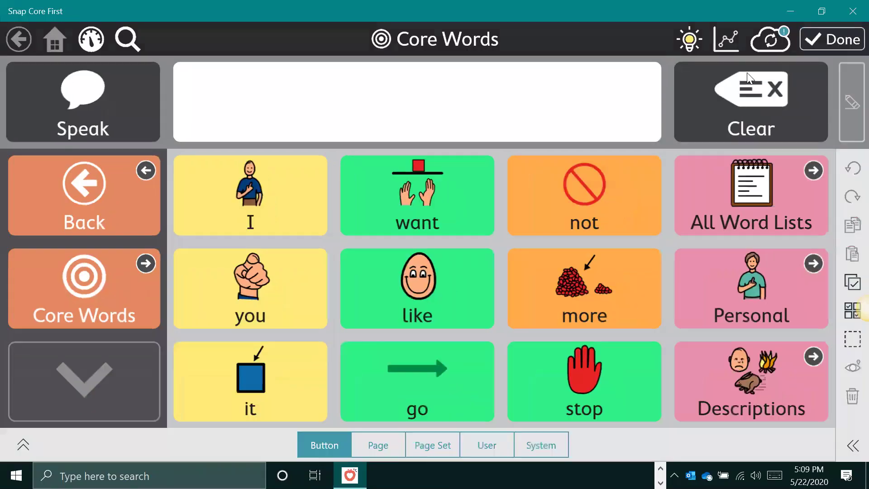
{"action": "left_click", "coordinate": [403, 291]}
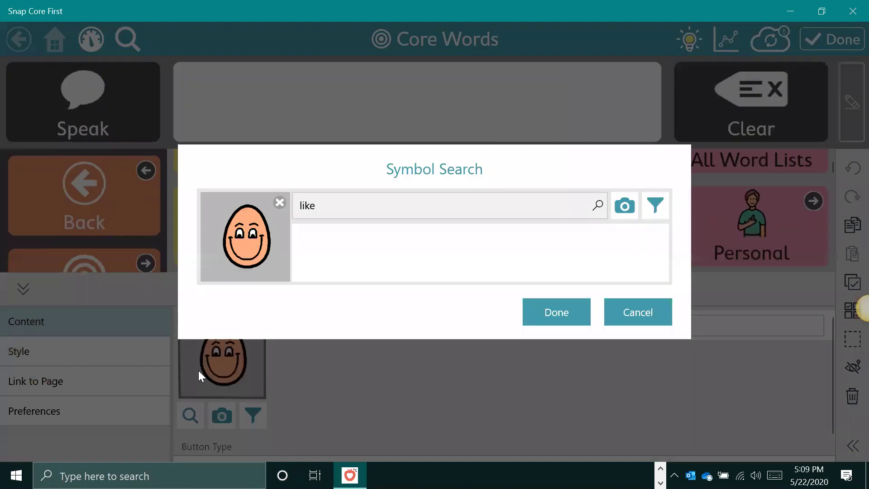
{"action": "left_click", "coordinate": [198, 370]}
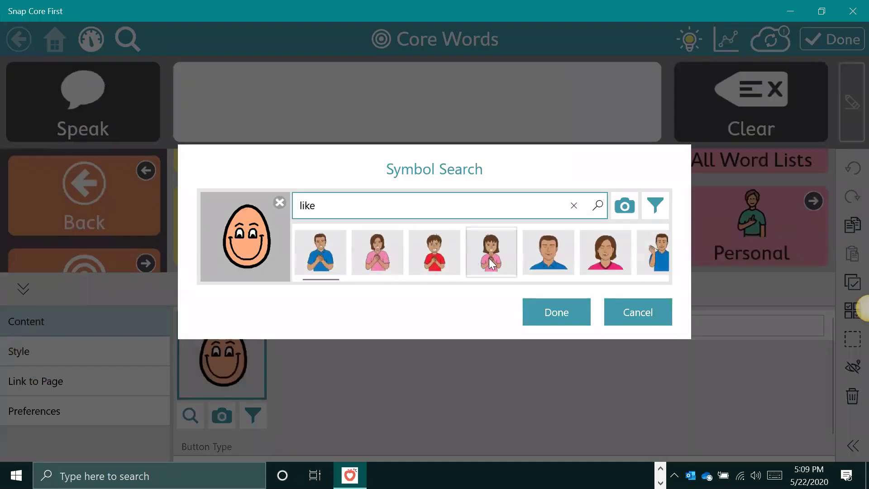
{"action": "left_click", "coordinate": [556, 312]}
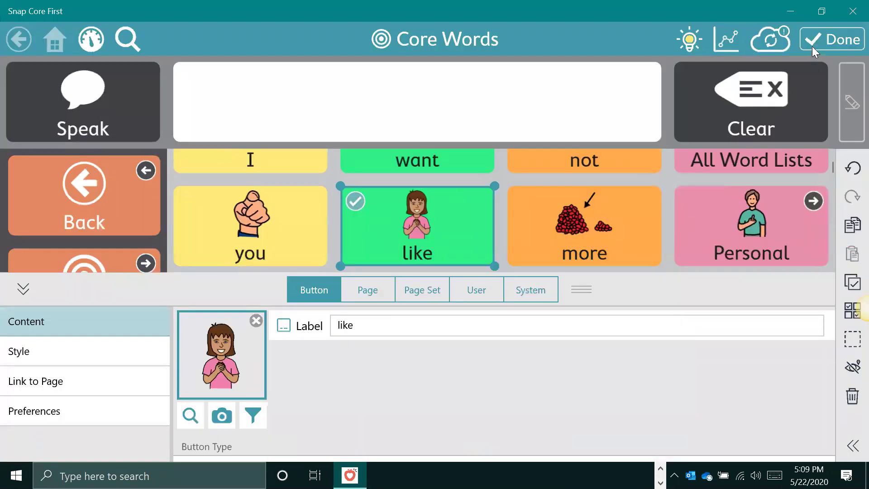
{"action": "left_click", "coordinate": [811, 46]}
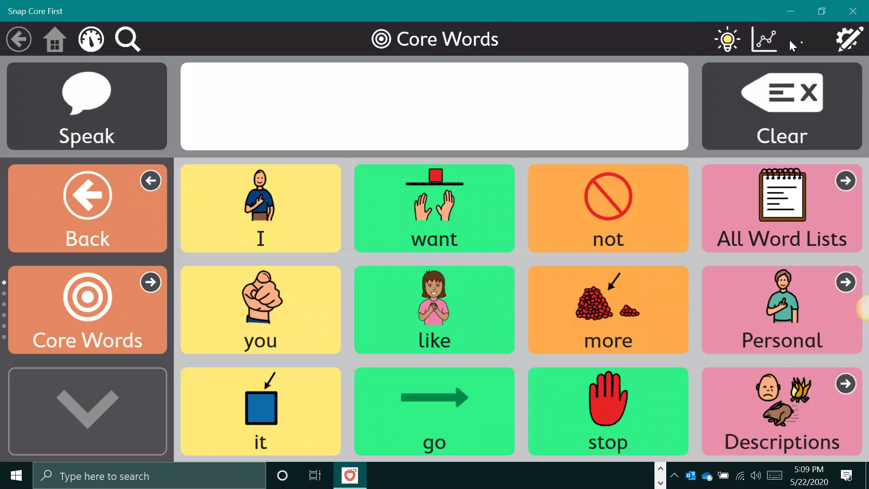
Sync again to myTobiiDynavox so the new 'like' symbol is saved, then dismiss the results
{"action": "left_click", "coordinate": [789, 41]}
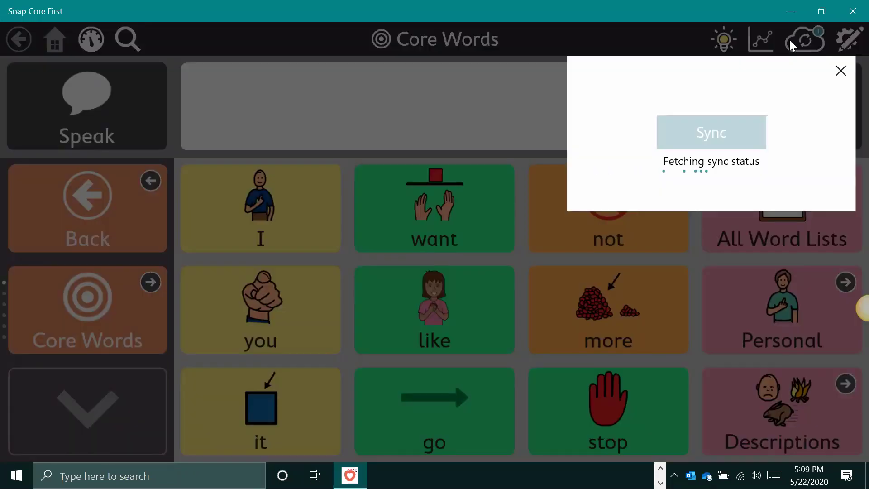
{"action": "left_click", "coordinate": [708, 135]}
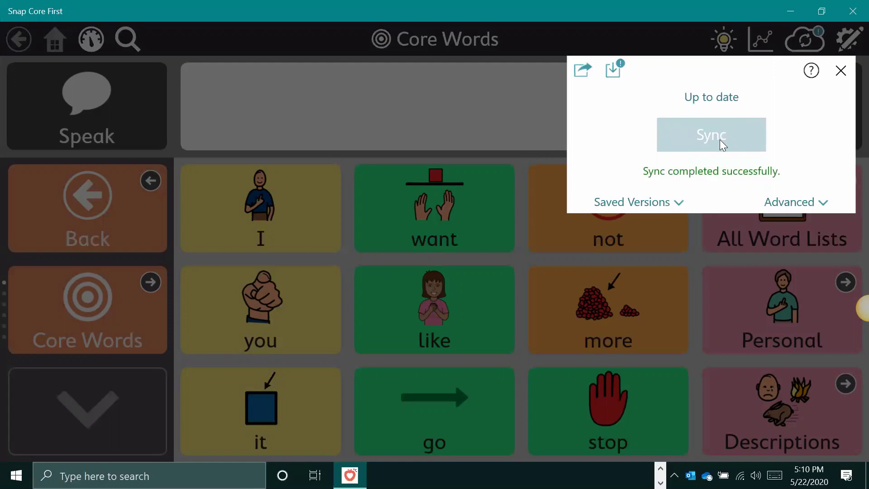
{"action": "left_click", "coordinate": [844, 70]}
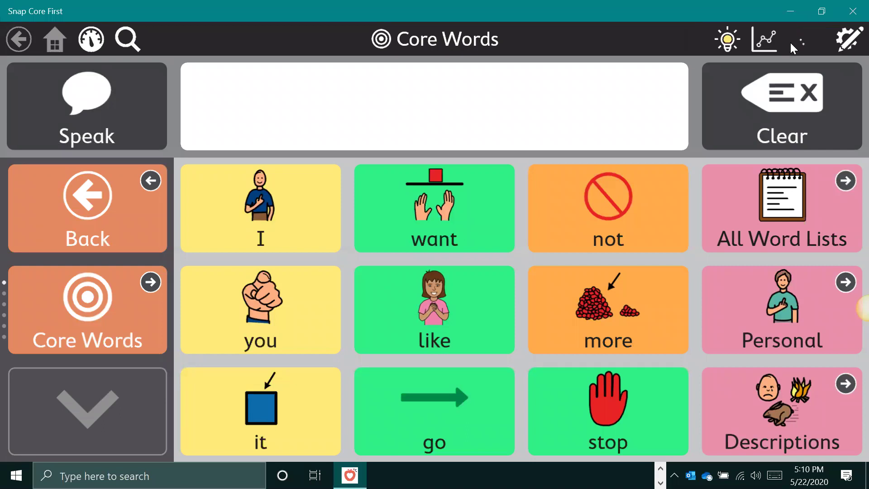
{"action": "left_click", "coordinate": [791, 42]}
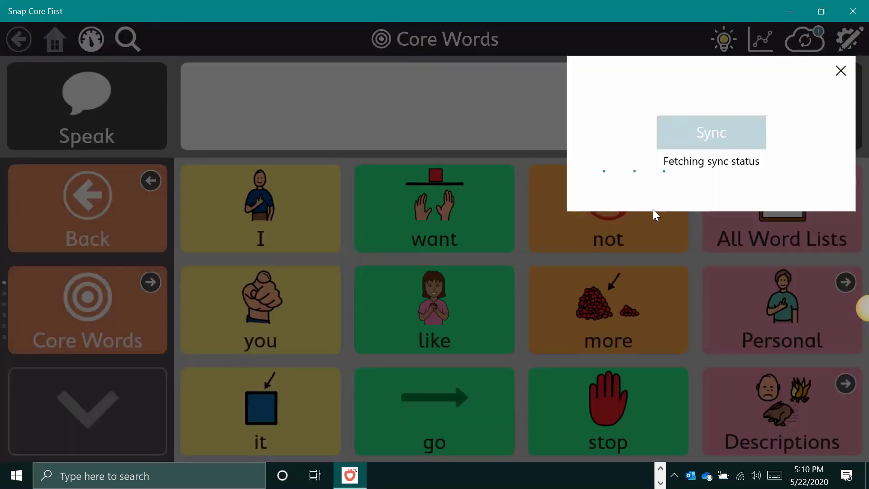
{"action": "left_click", "coordinate": [630, 202]}
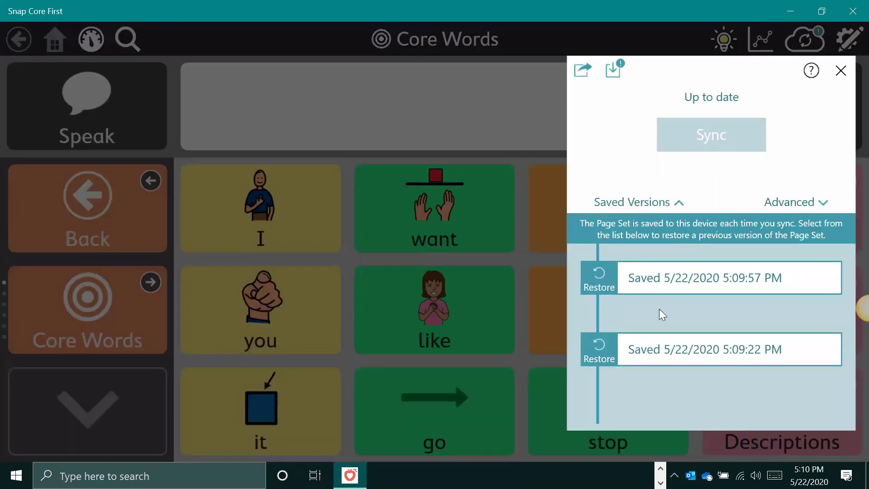
{"action": "left_click", "coordinate": [656, 359]}
{"action": "left_click", "coordinate": [840, 71]}
{"action": "left_click", "coordinate": [840, 71]}
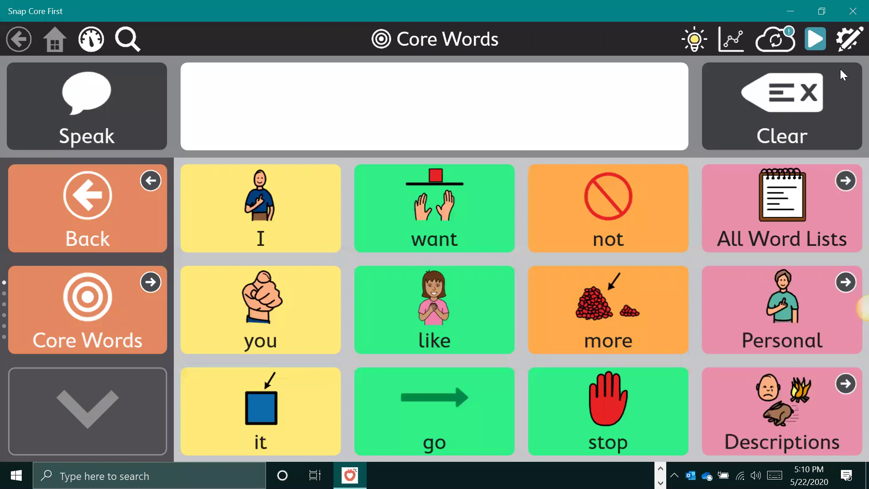